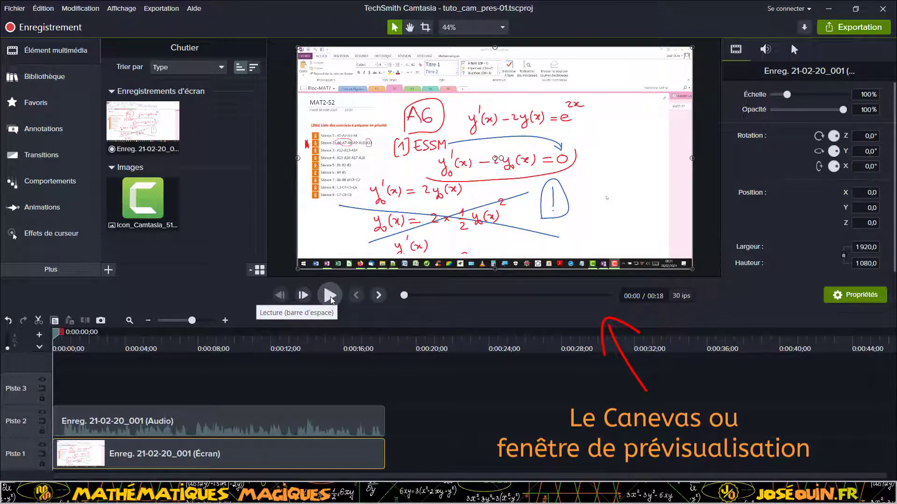
Play the recording from the start, pause it after about seven seconds and set the playhead back to 0:00:06;24.
left_click(330, 295)
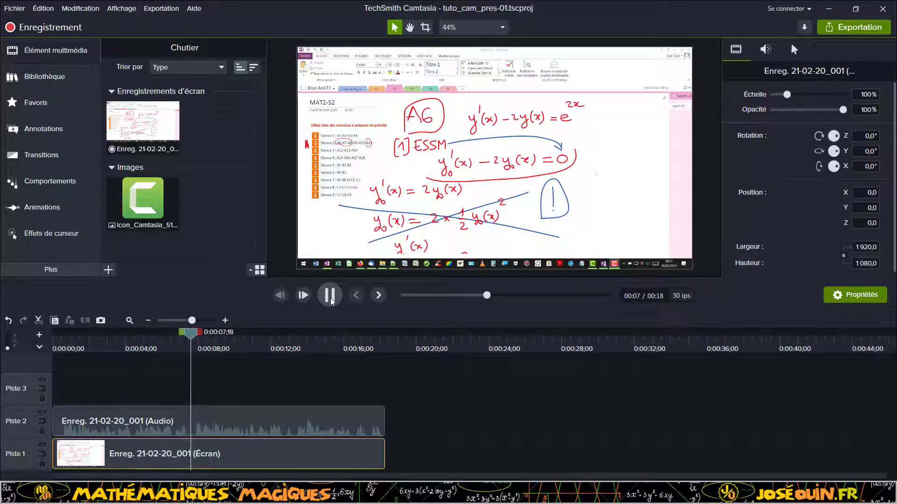
left_click(329, 297)
left_click_drag(190, 334, 176, 333)
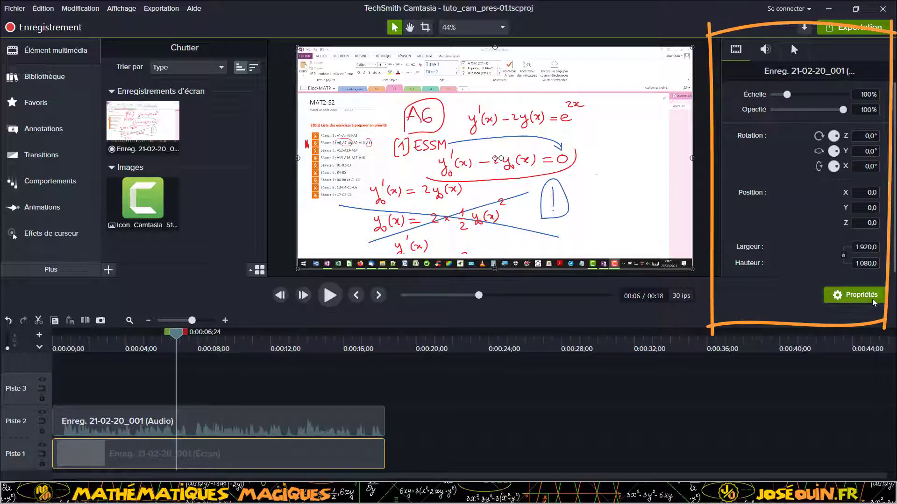
Compare the properties of the audio clip on Piste 2 with those of the screen clip on Piste 1.
left_click(330, 422)
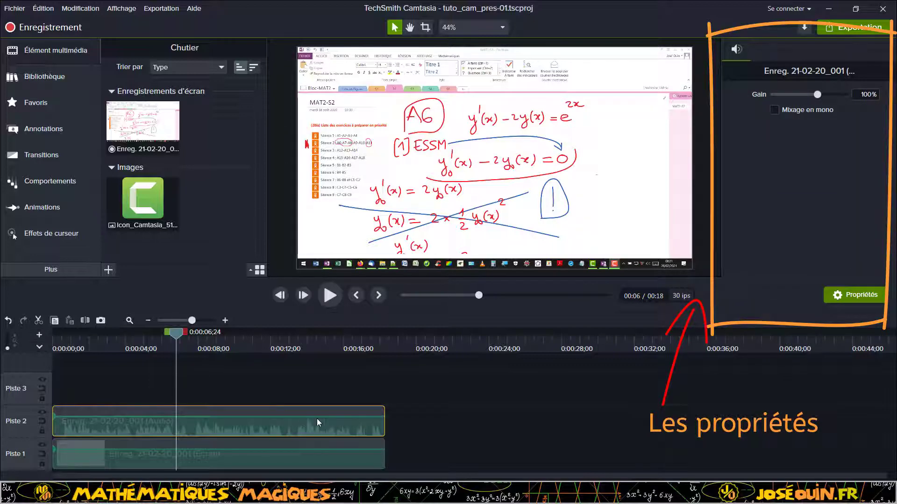
left_click(420, 419)
left_click(358, 422)
left_click(428, 445)
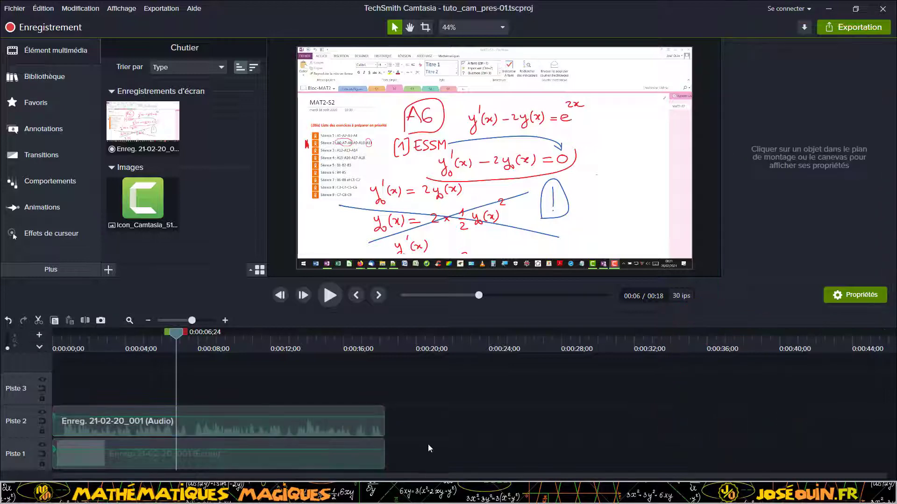
left_click(360, 455)
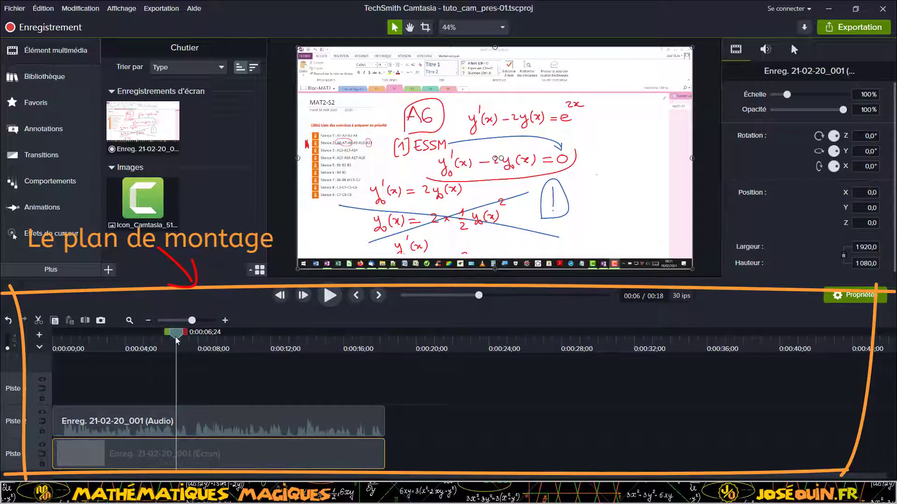
Play the timeline on to about 11 seconds, pause it and bring the playhead back to 0:00:06;08.
left_click(333, 296)
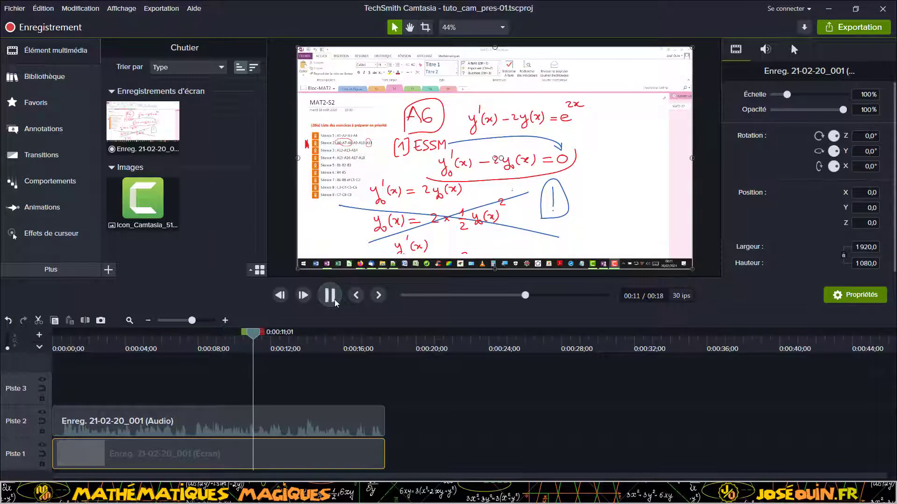
left_click(335, 299)
left_click_drag(252, 333, 166, 346)
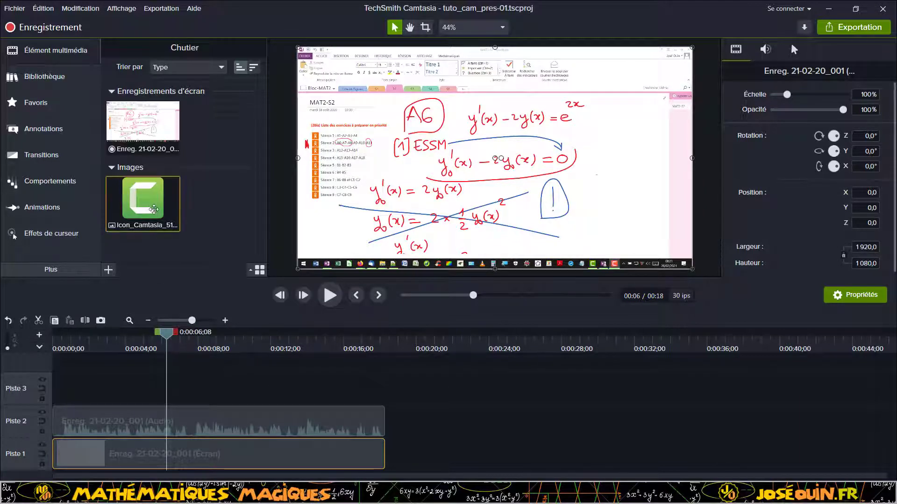
left_click(108, 270)
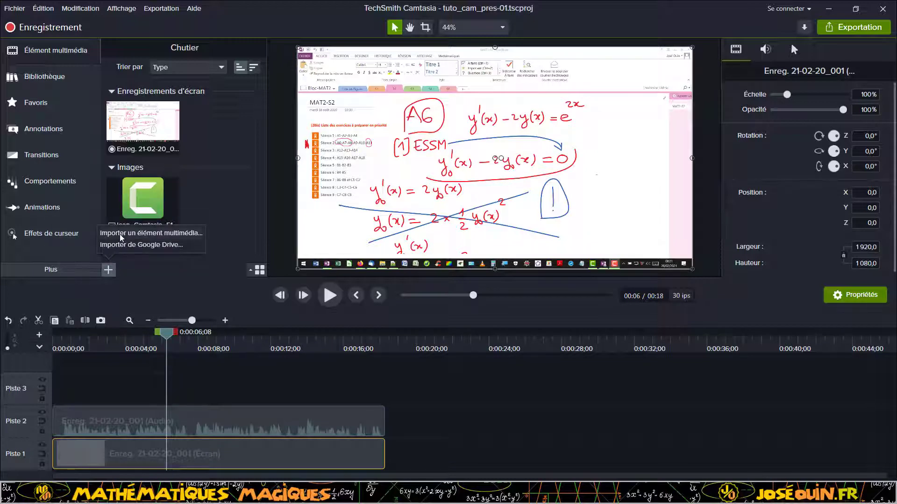
left_click(120, 234)
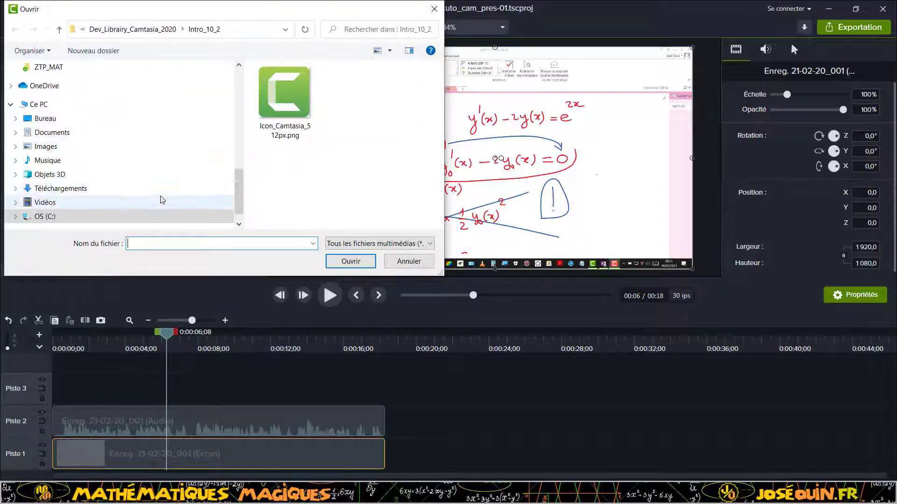
left_click(402, 263)
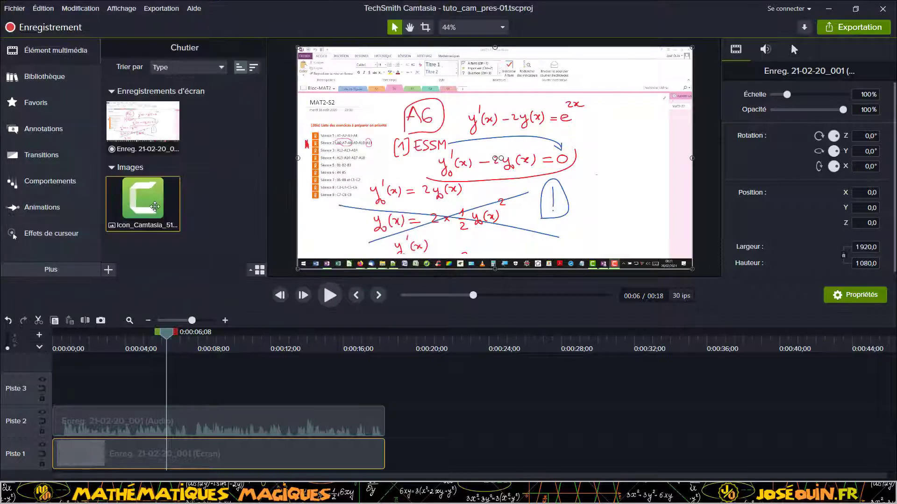
Add the Camtasia icon image to Piste 3 at the playhead, scaled to about 55% and positioned at about X -615, Y -199.
left_click_drag(155, 207, 164, 385)
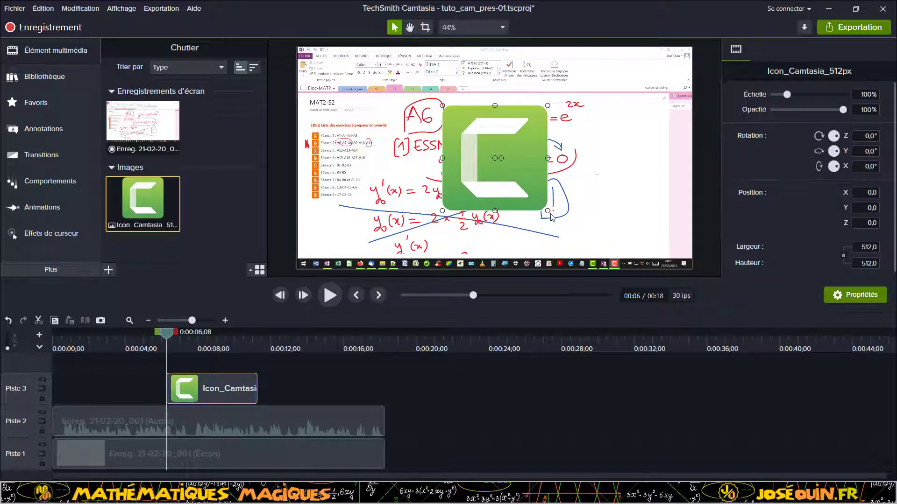
left_click_drag(547, 211, 500, 163)
left_click_drag(484, 131, 389, 198)
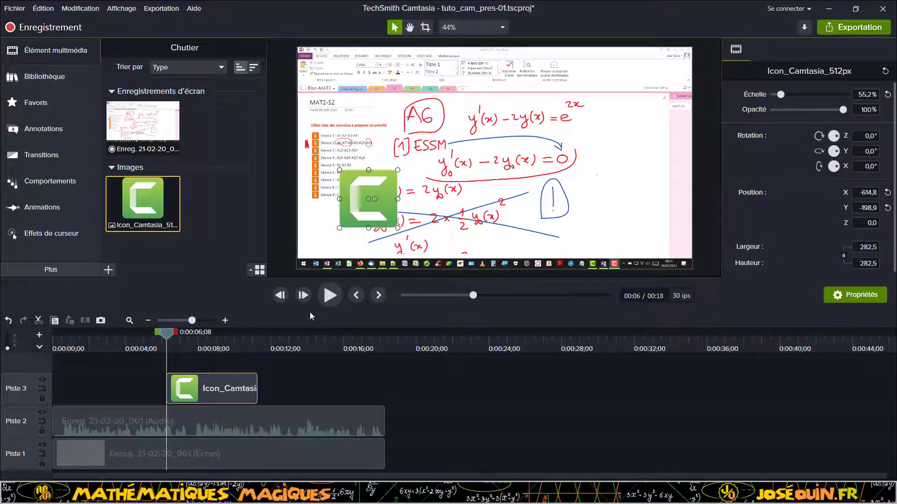
Shorten the icon clip on Piste 3 to about half its length and play that section of the timeline.
left_click_drag(256, 387, 211, 386)
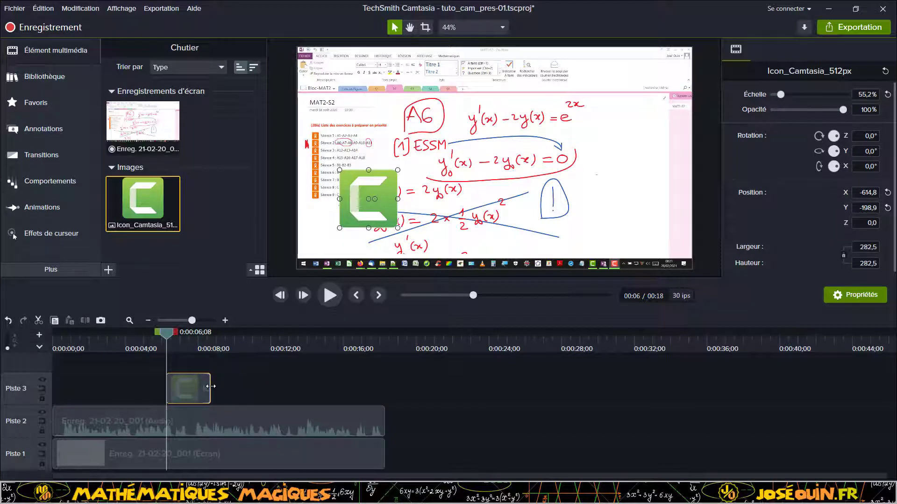
left_click_drag(164, 335, 187, 335)
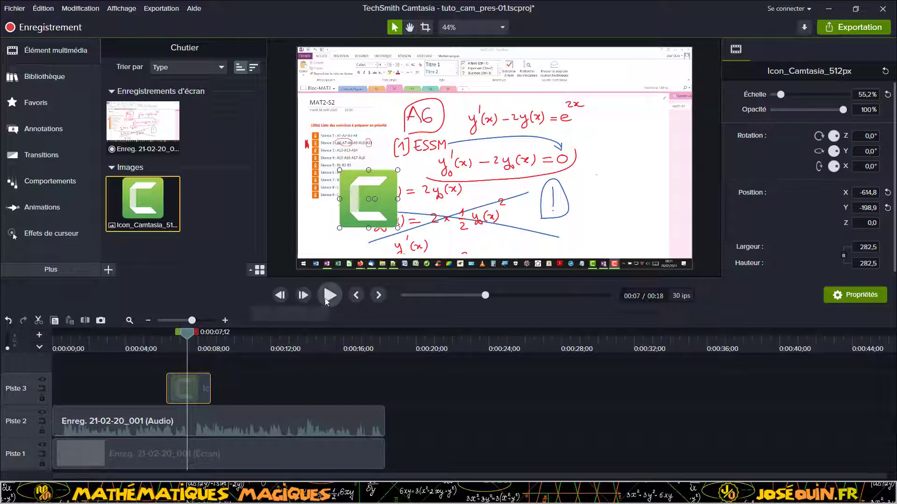
left_click(327, 300)
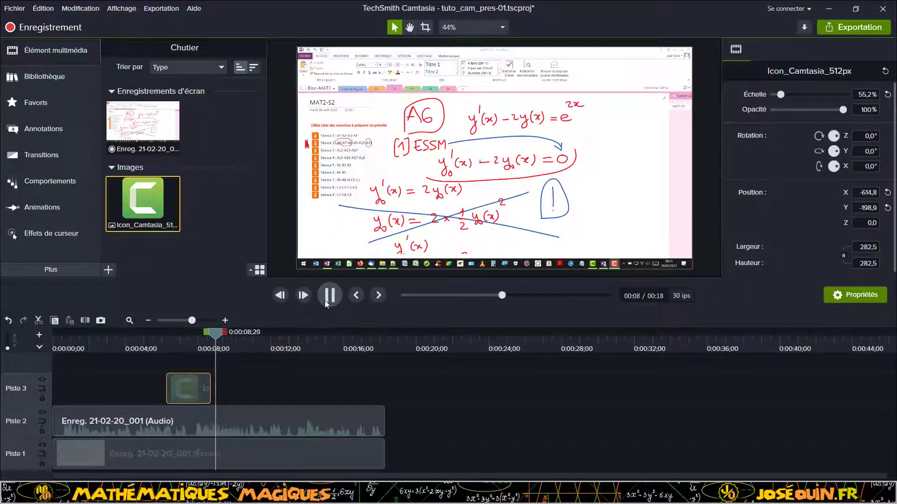
left_click(324, 299)
left_click_drag(222, 336, 156, 336)
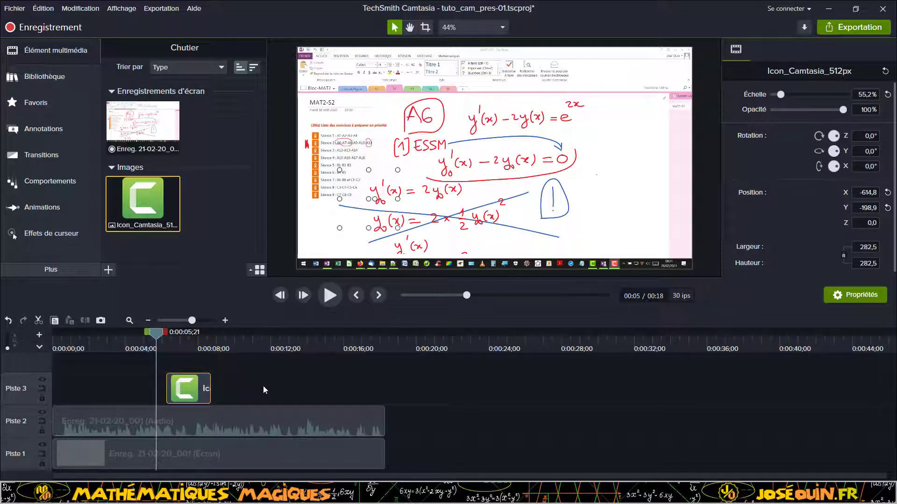
Split the audio clip on Piste 2 at 0:00:12;28 and select its second part.
left_click(271, 415)
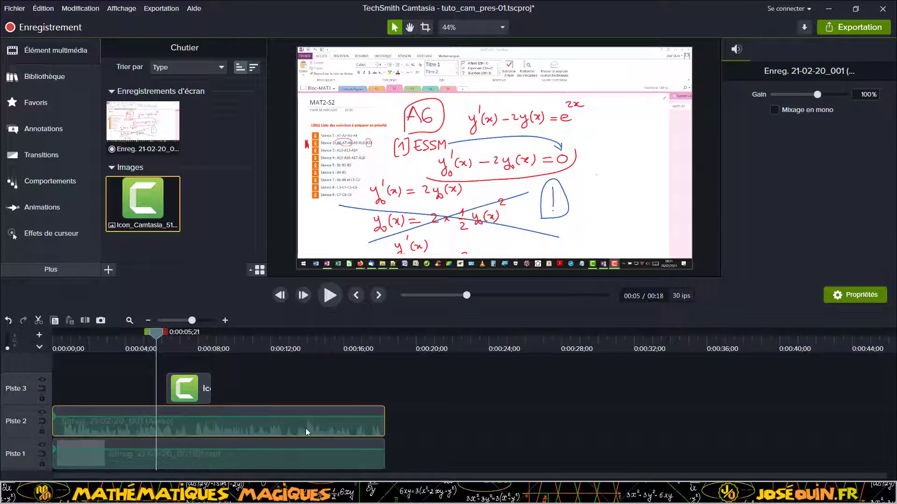
left_click_drag(156, 334, 286, 332)
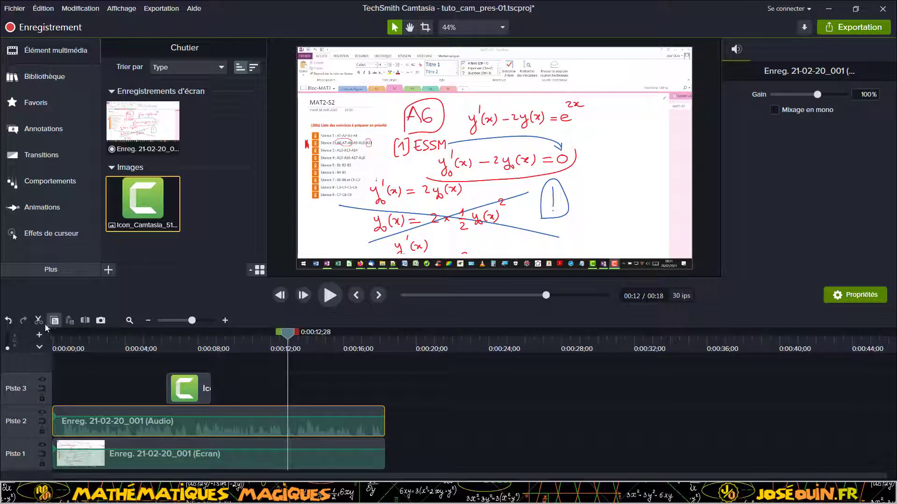
left_click(85, 324)
left_click(341, 424)
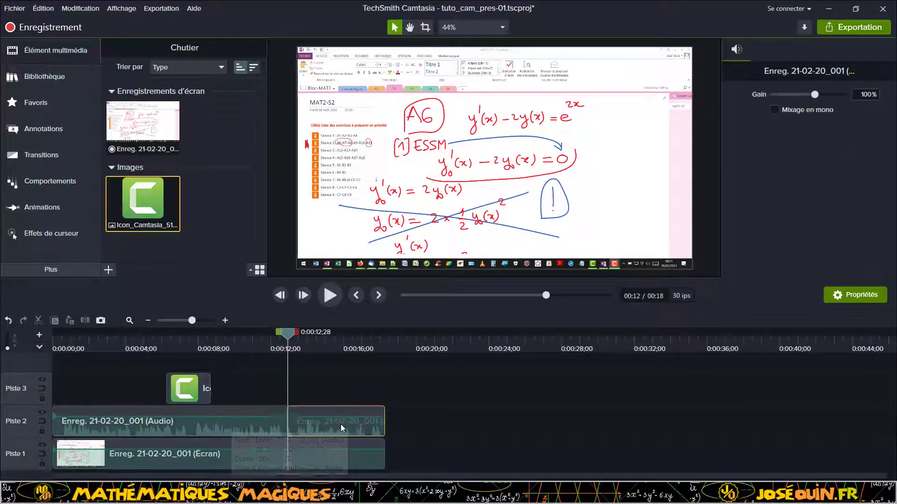
Shift the second audio part later in time and place the icon clip on Piste 2 directly after the first audio part.
left_click_drag(341, 424, 365, 425)
mouse_move(340, 454)
left_mouse_down()
mouse_move(371, 455)
mouse_move(327, 452)
left_mouse_up()
left_click_drag(353, 422, 436, 419)
left_click_drag(194, 388, 313, 417)
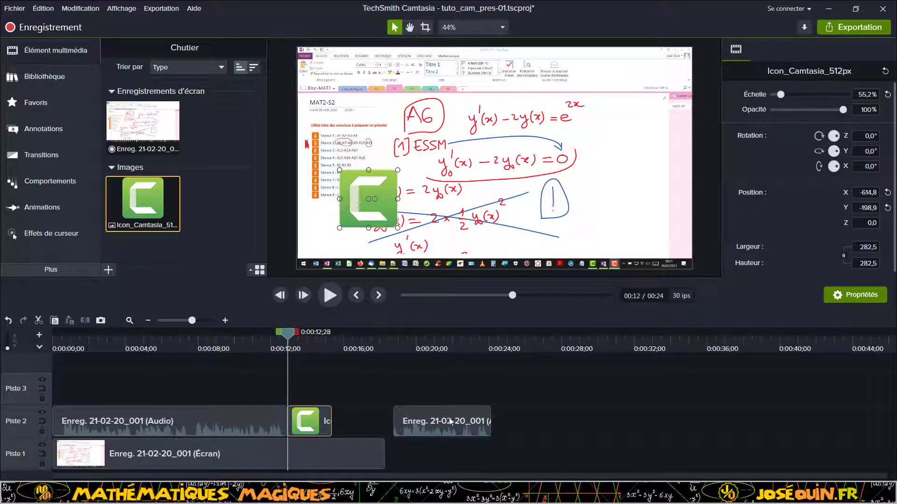
left_click_drag(449, 422, 497, 419)
Split the screen clip on Piste 1 at 0:00:12;28 and start the second screen and audio parts right where the icon clip ends.
left_click(350, 455)
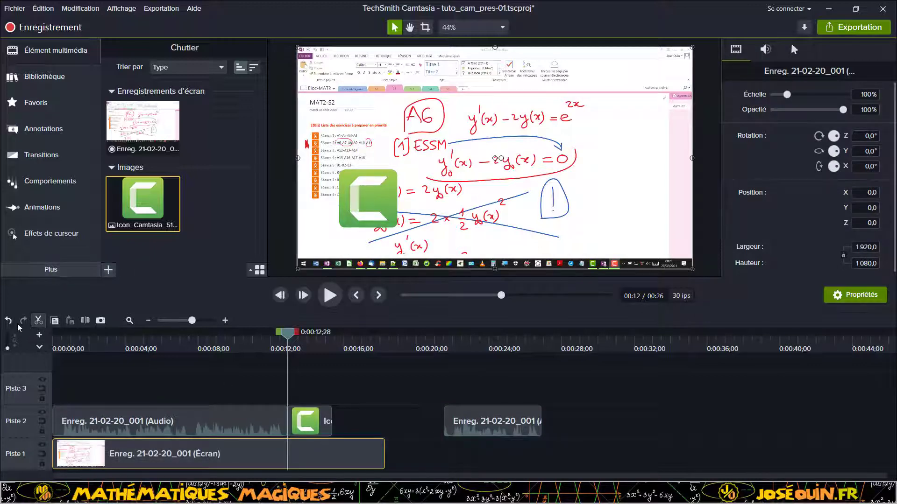
left_click(85, 321)
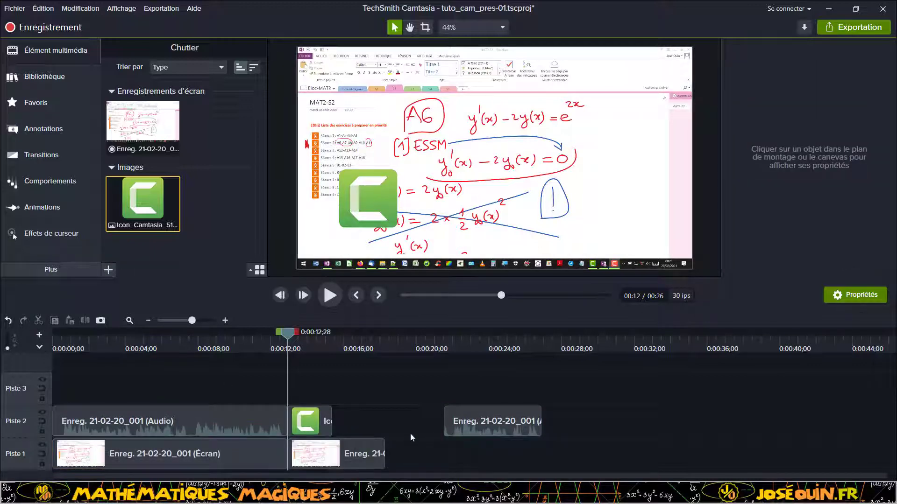
mouse_move(353, 456)
left_mouse_down()
mouse_move(387, 461)
mouse_move(355, 458)
mouse_move(323, 423)
mouse_move(359, 458)
left_mouse_up()
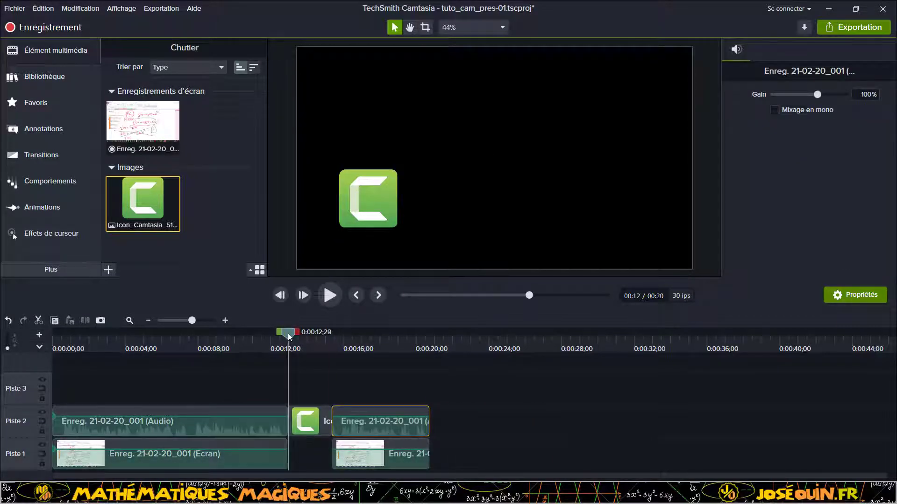
left_click_drag(288, 332, 351, 333)
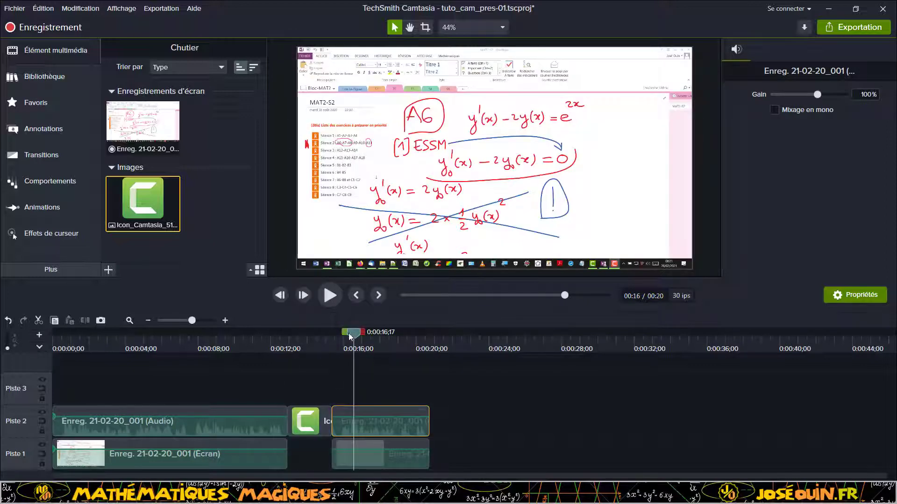